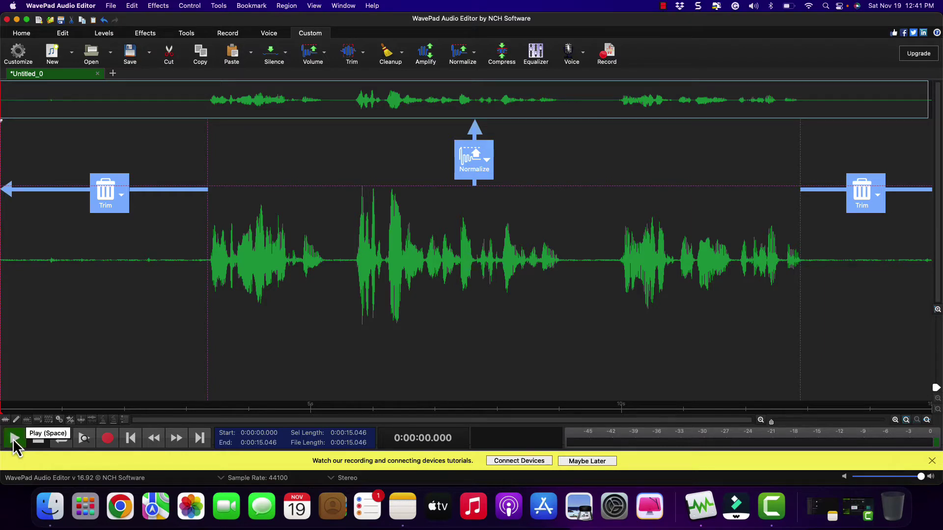
- Play the untitled voice recording and stop playback near its end
click(13, 438)
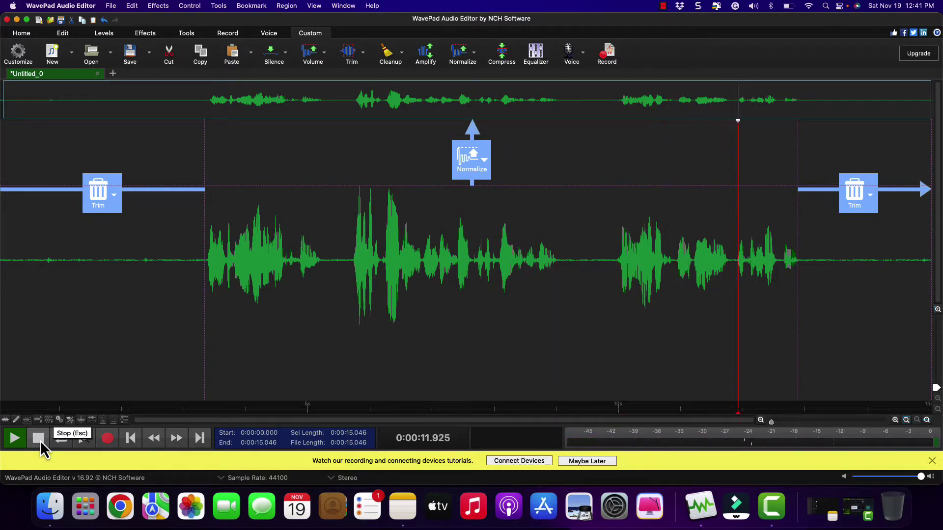
click(39, 438)
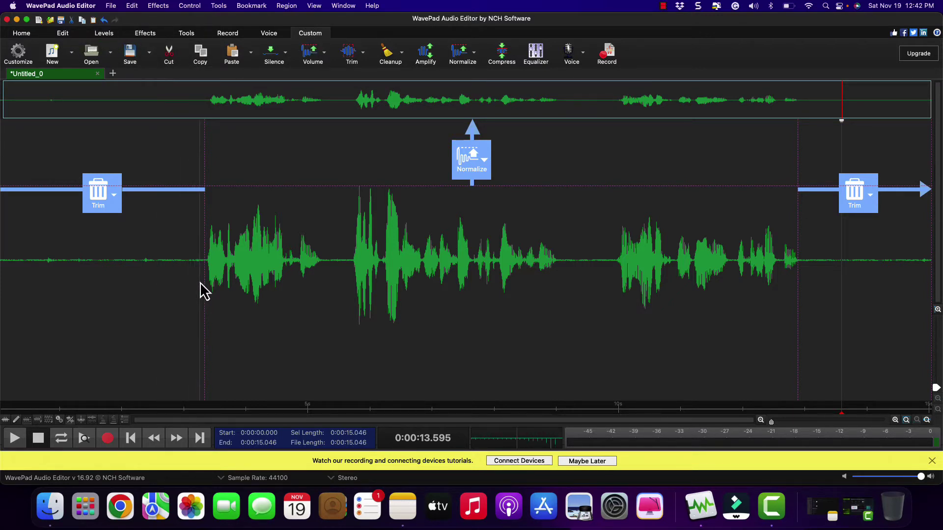
- Select the noise-only opening before the first speech, audition it, and grab it as the noise sample for spectral subtraction
drag(206, 284, 2, 304)
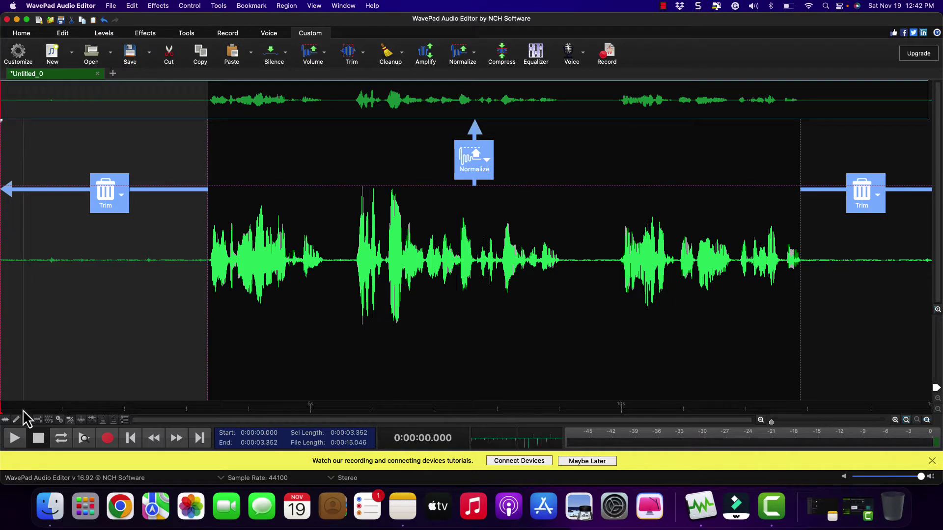
click(18, 440)
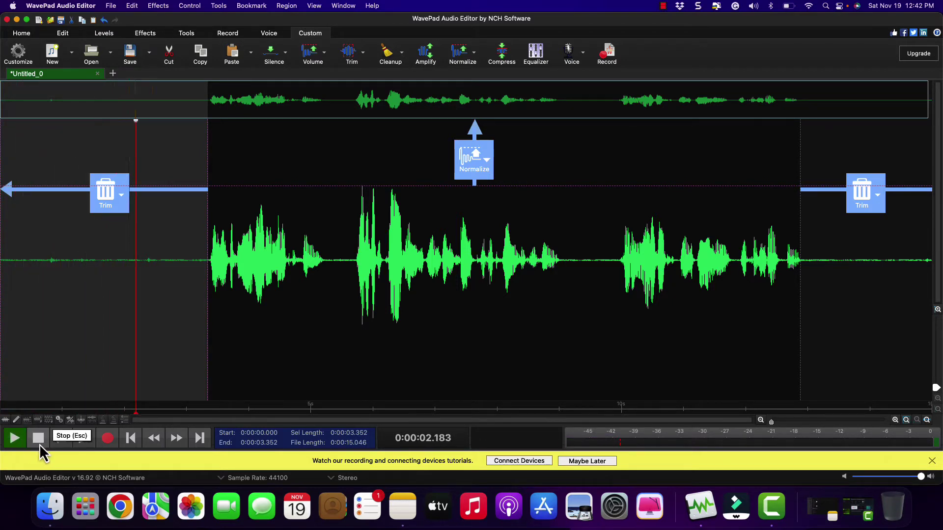
click(39, 442)
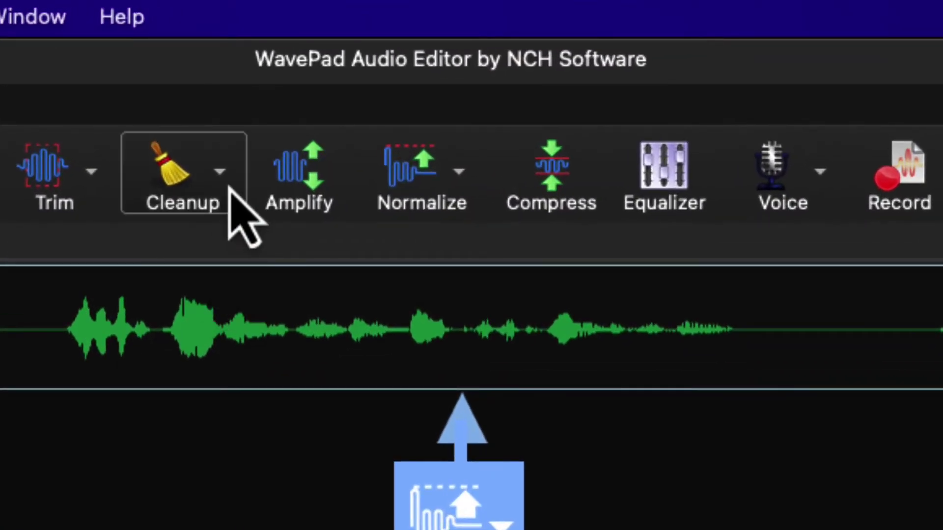
click(229, 188)
mouse_move(297, 202)
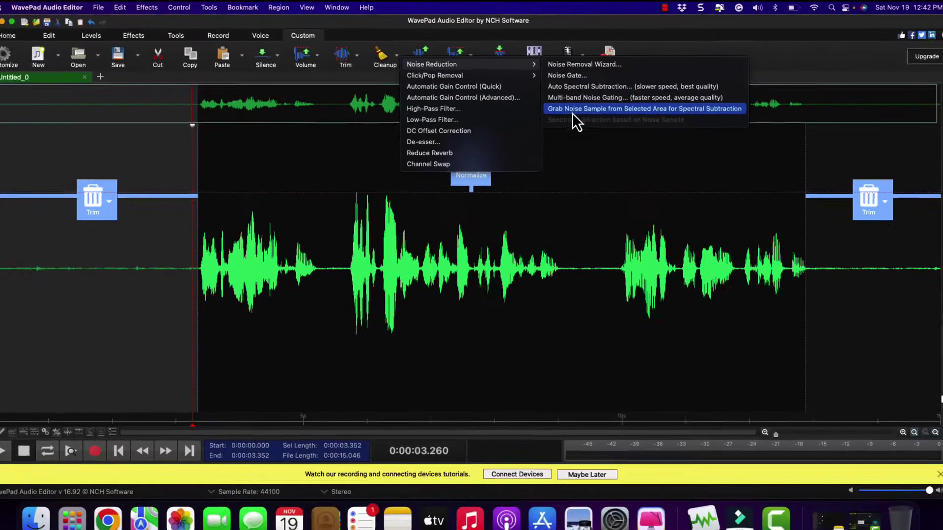
click(572, 109)
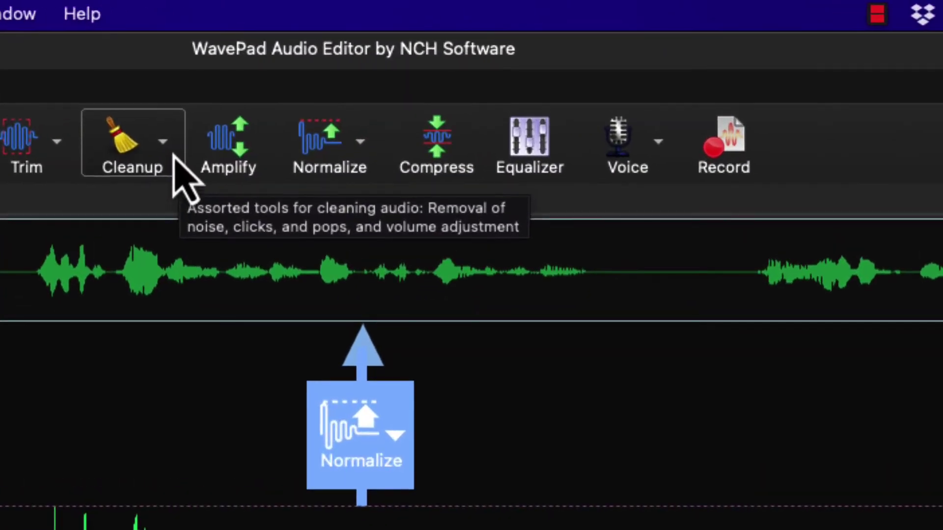
- Try Spectral Subtraction based on Noise Sample on only the selected opening section, and undo it after a playback check
click(173, 154)
mouse_move(221, 172)
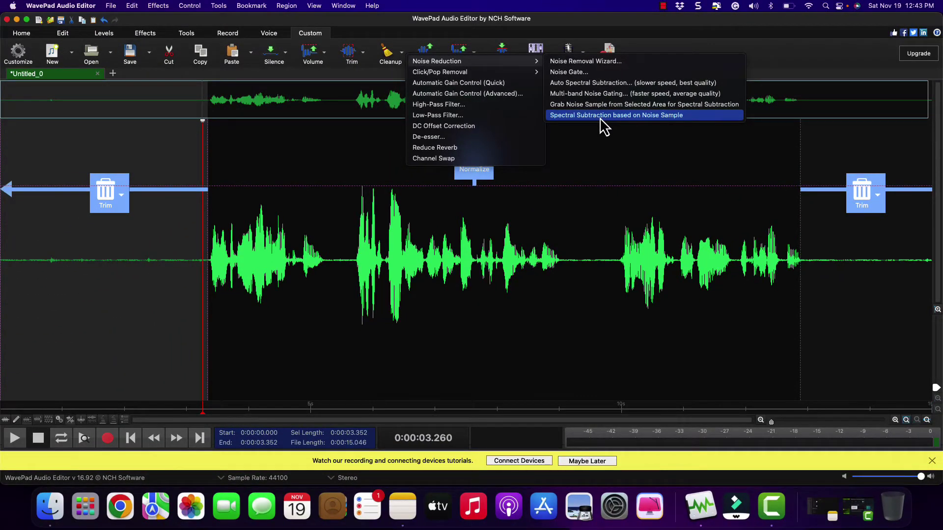
click(600, 120)
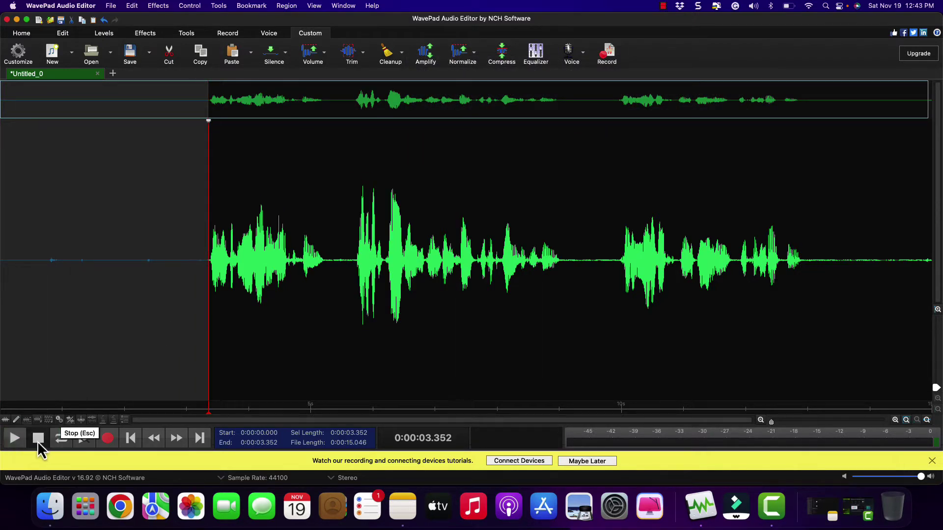
click(12, 443)
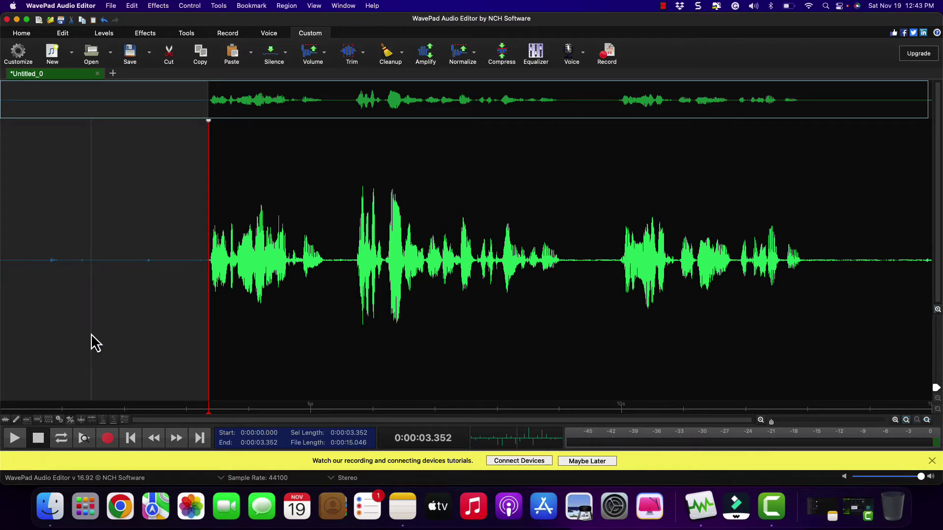
key(super+z)
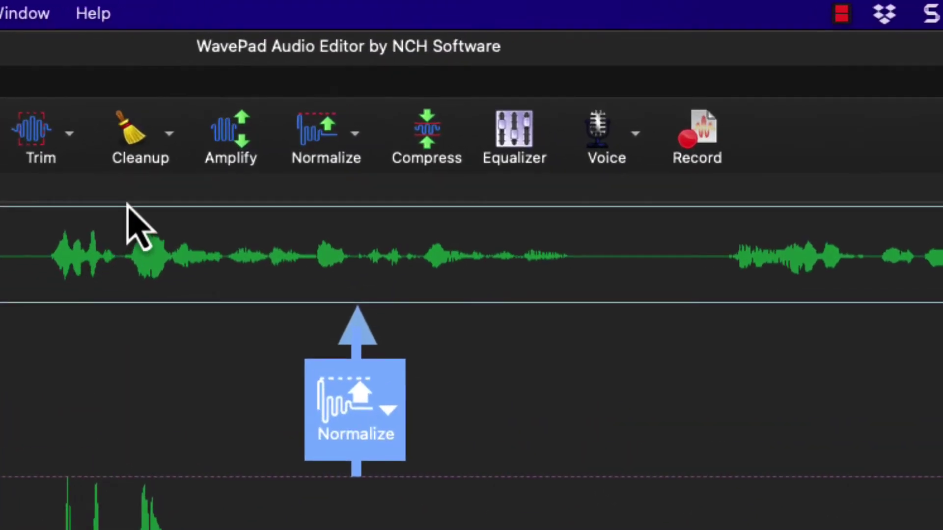
- Apply Spectral Subtraction based on Noise Sample to the entire recording
click(169, 149)
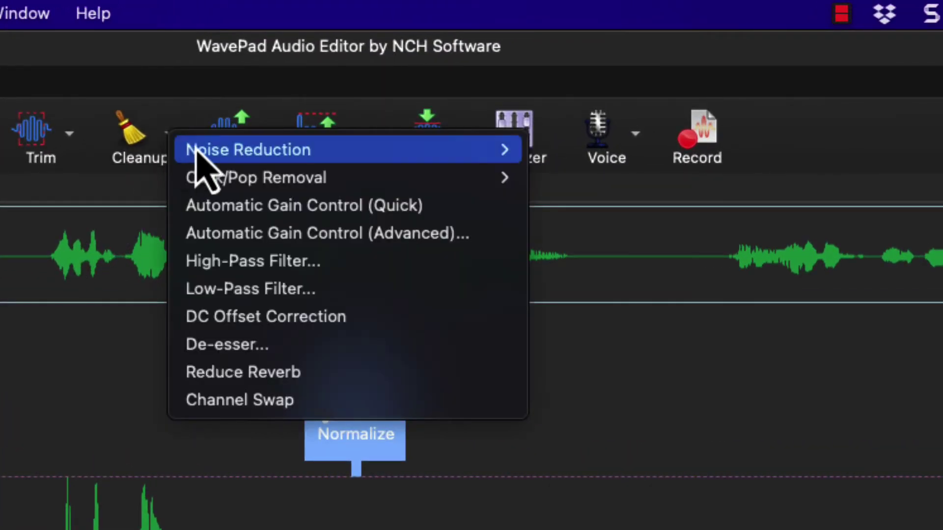
mouse_move(199, 154)
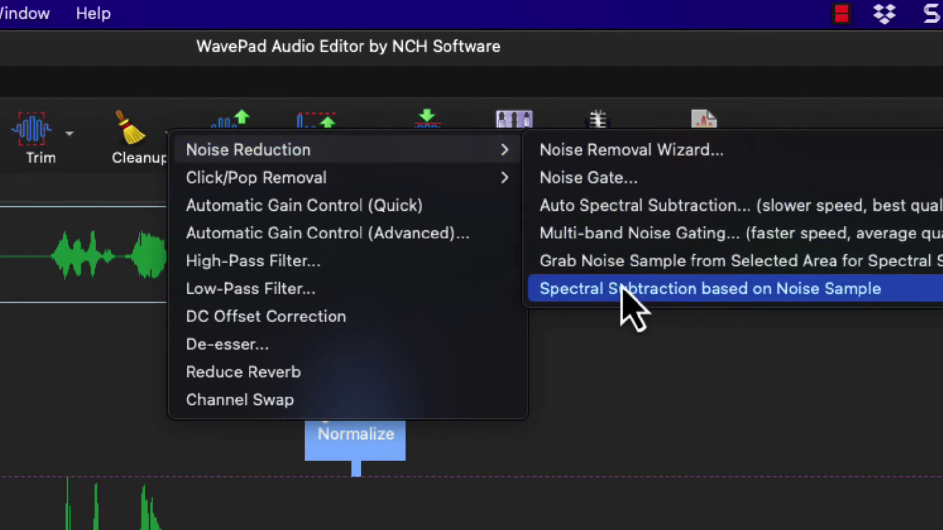
click(622, 290)
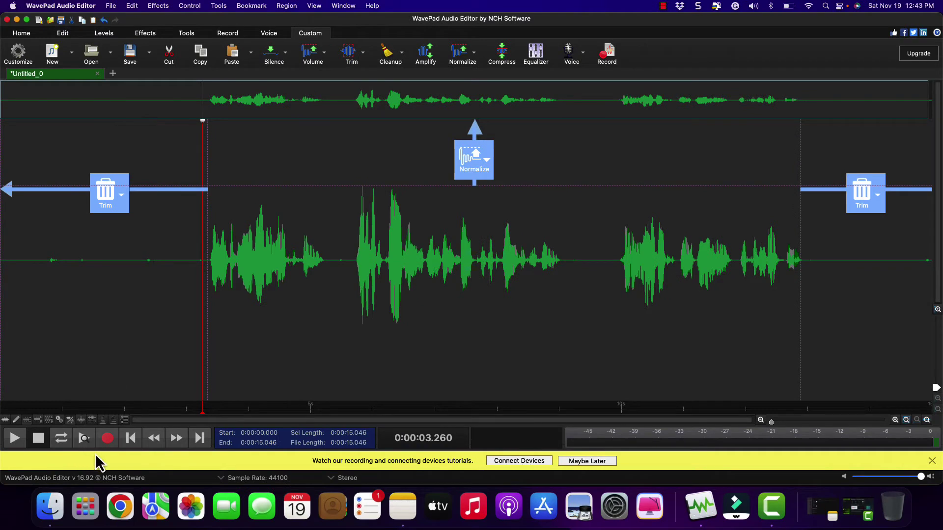
- Return to the start of the recording and play back the noise-reduced audio
click(137, 441)
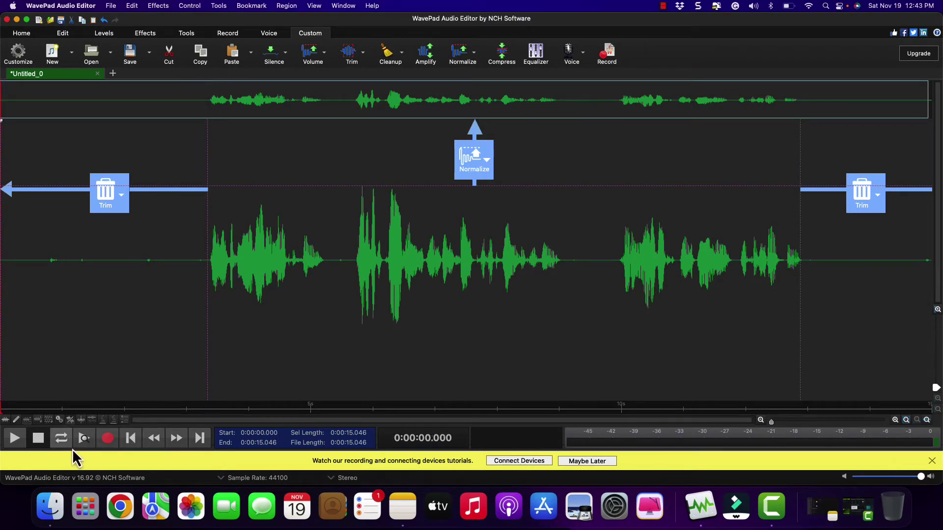
click(9, 441)
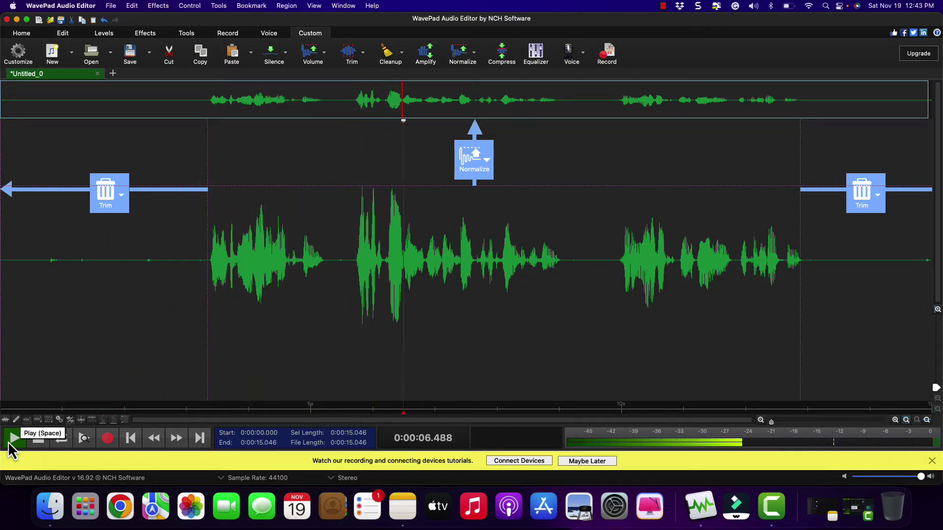
click(35, 439)
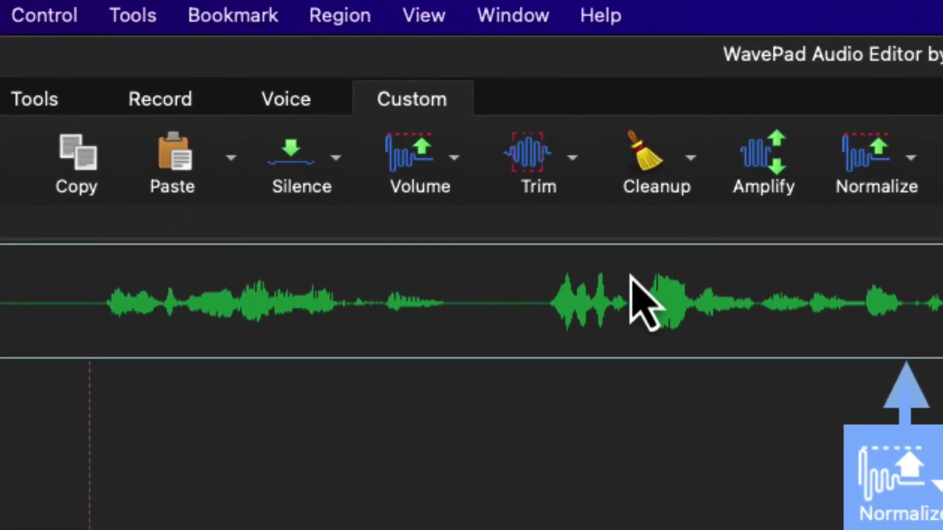
- Silence the gaps with a noise gate at -30 dB threshold, 200 ms hold and -127 dB attenuation, previewing it before applying
click(344, 165)
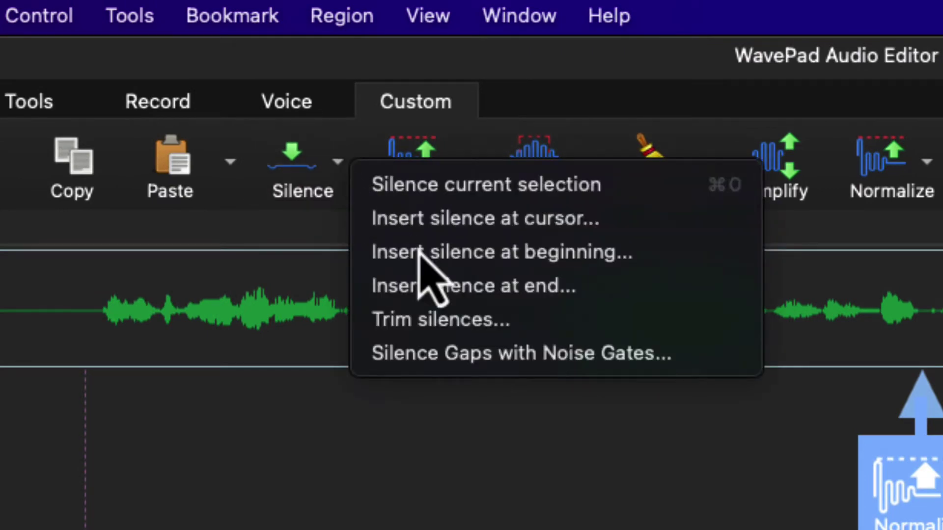
click(523, 364)
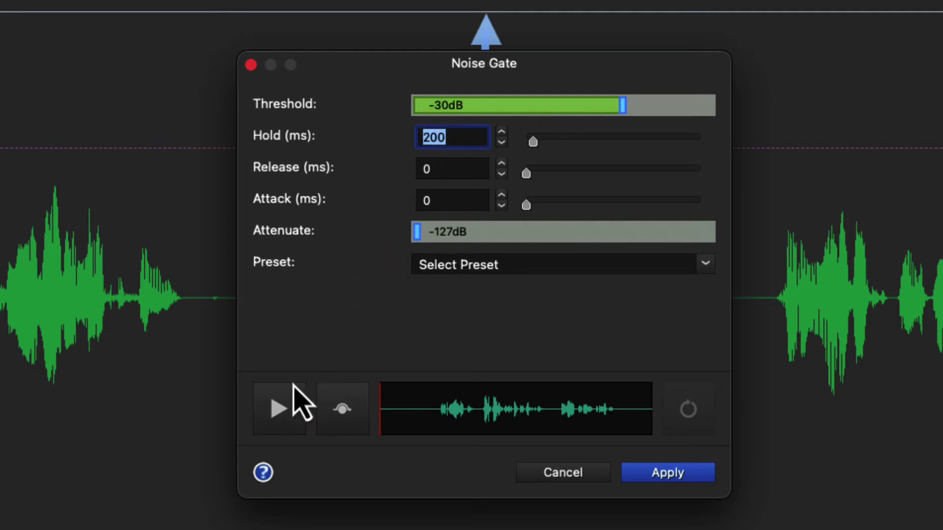
click(278, 419)
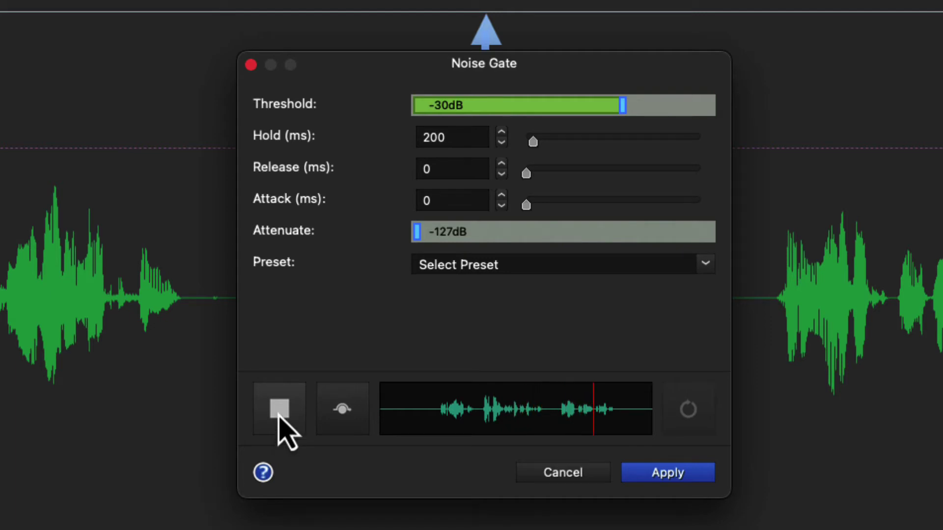
click(279, 412)
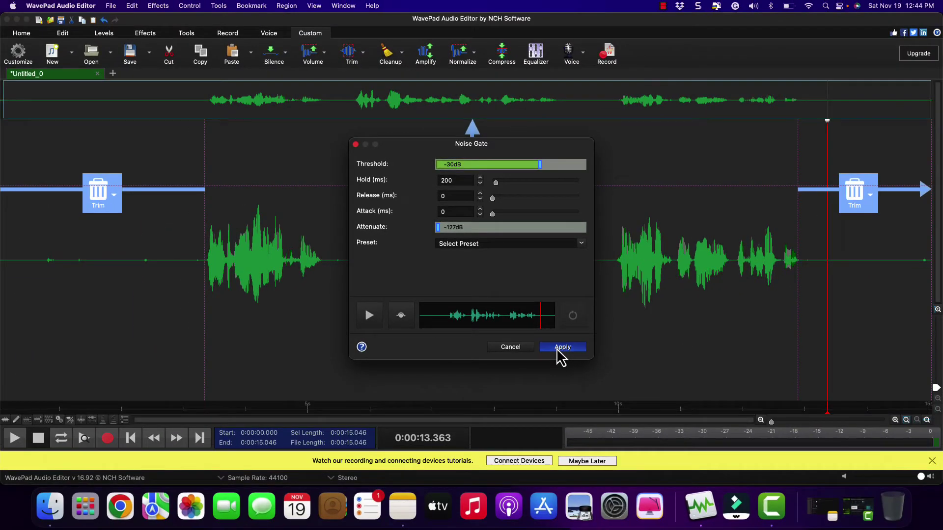
click(660, 473)
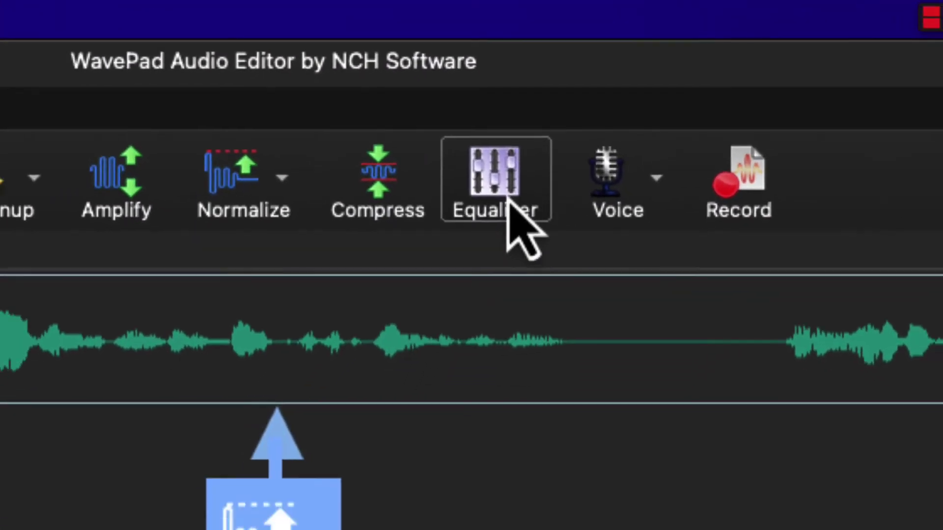
- Apply the 20-band graphic equalizer to the recording with its loaded band settings, without choosing a preset
click(505, 216)
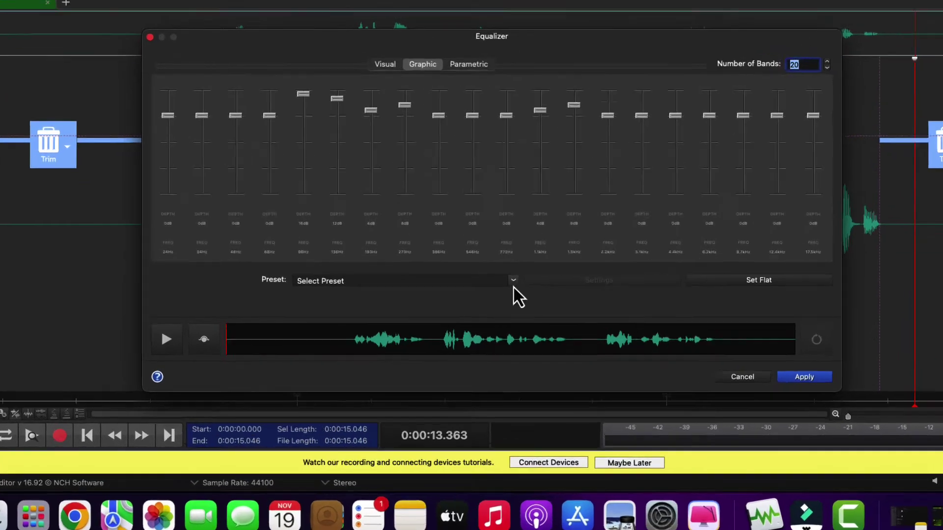
click(489, 307)
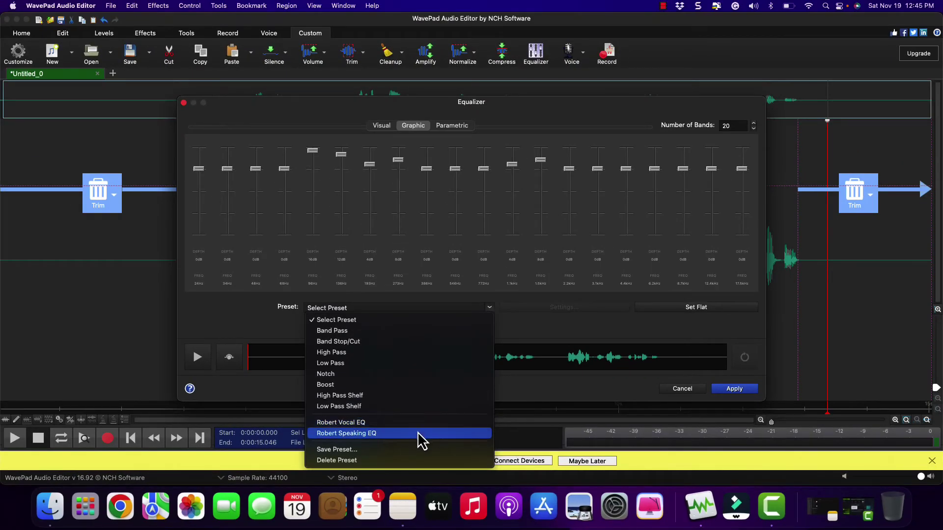
click(590, 337)
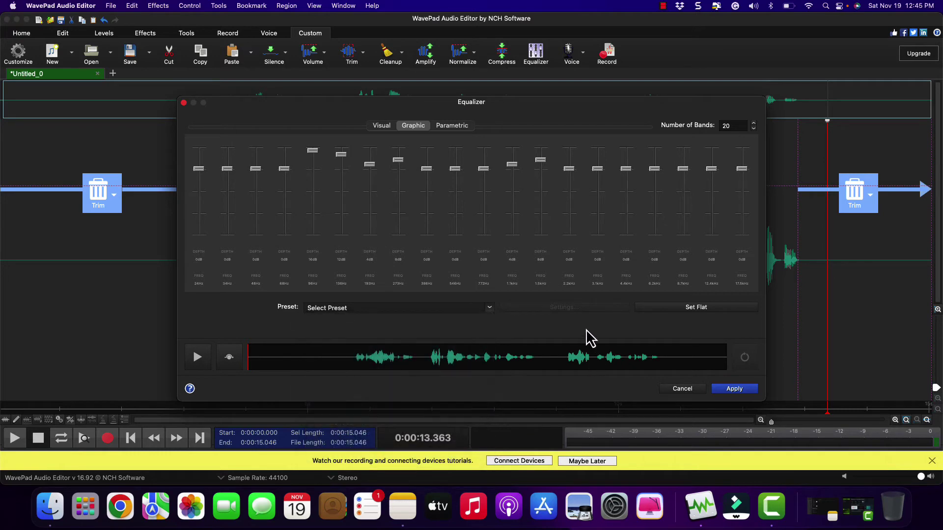
click(727, 391)
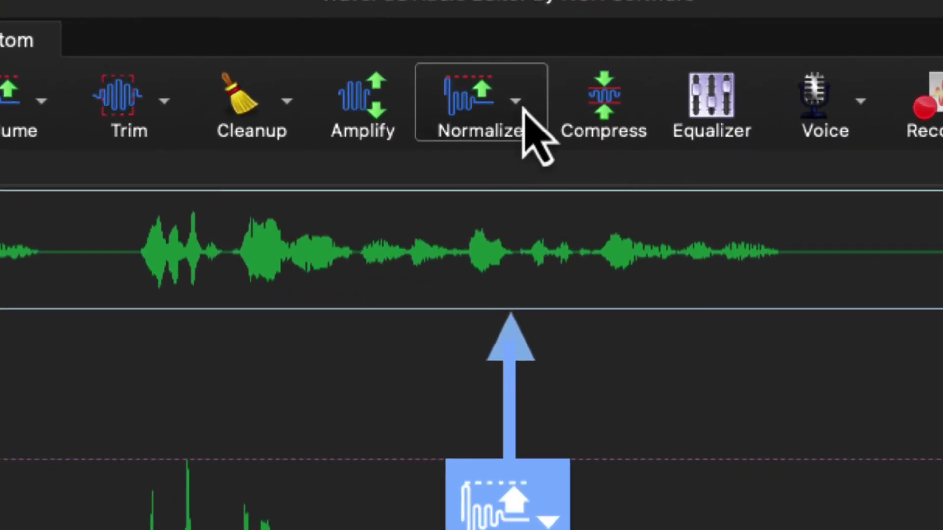
- Auto-normalize the recording and play it back from the start to check the level
click(521, 106)
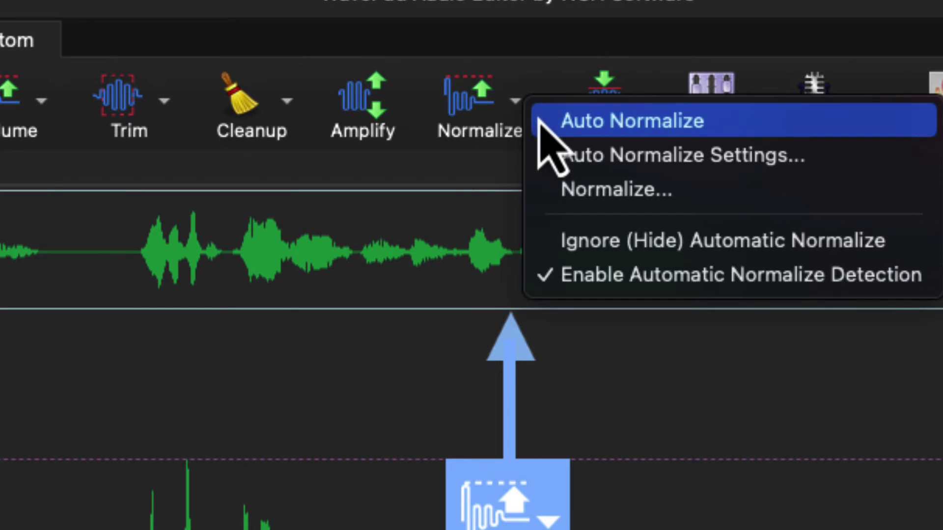
click(541, 121)
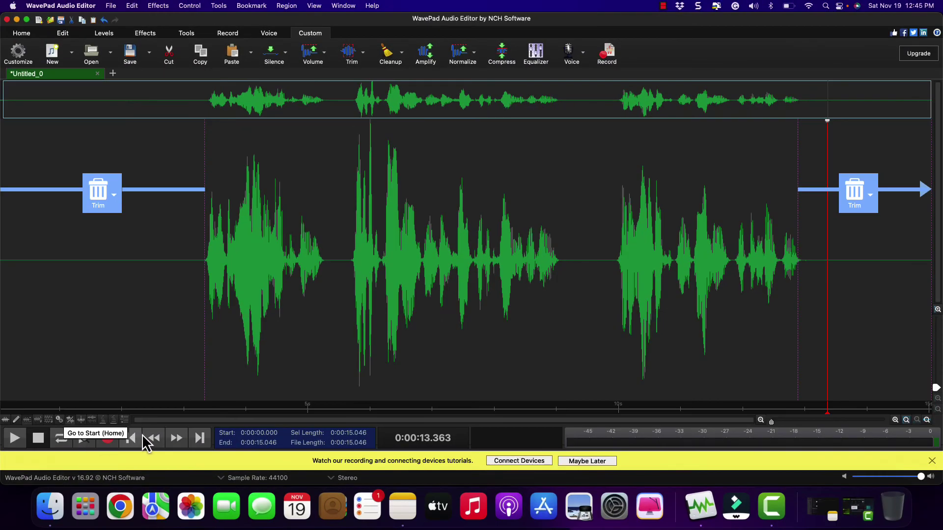
click(136, 439)
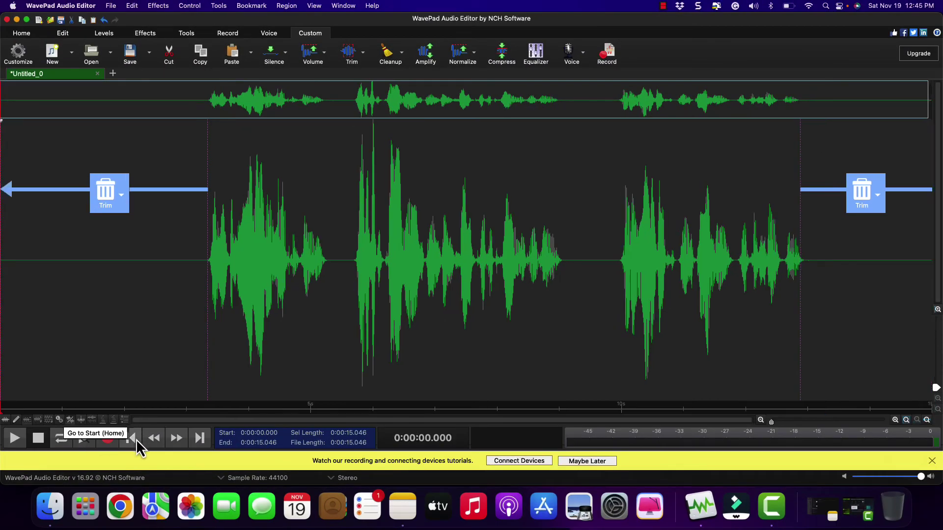
click(14, 439)
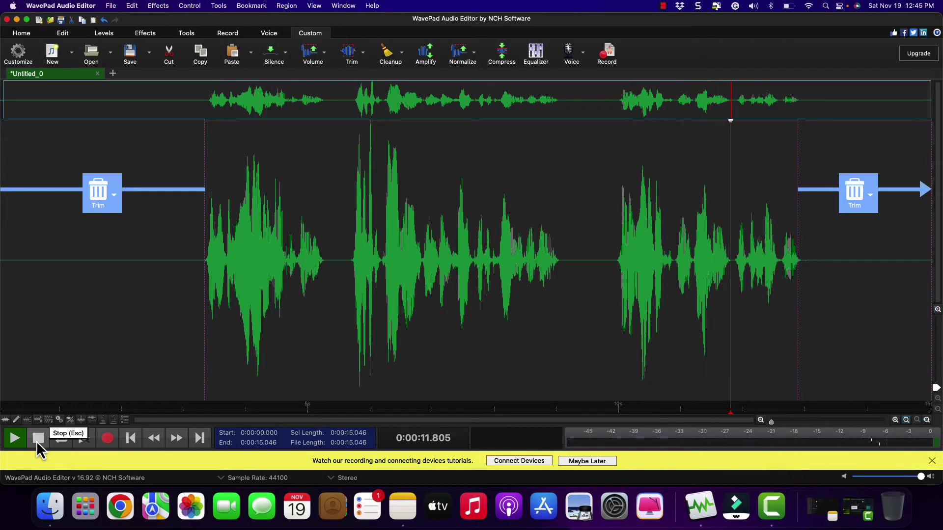
click(38, 438)
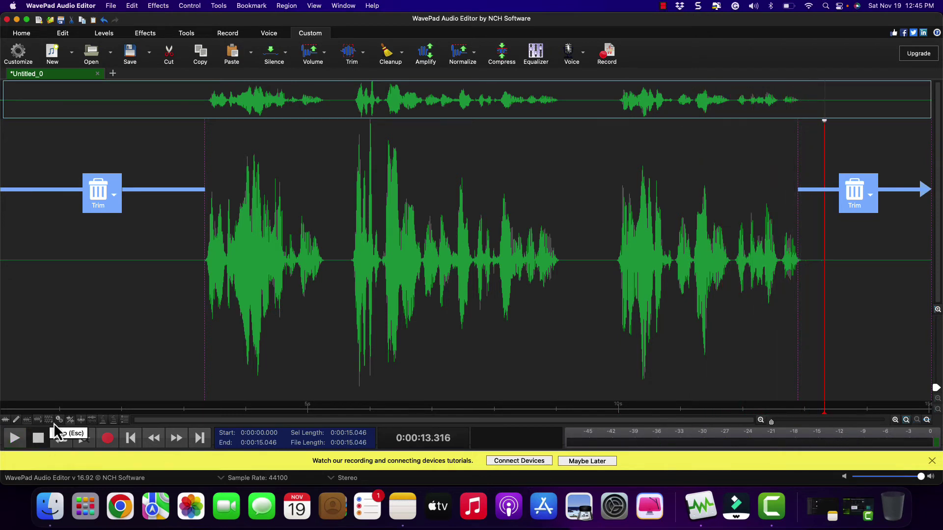
- Trim the silence before the first speech, cut the silence after the last speech, and return to the start
click(98, 196)
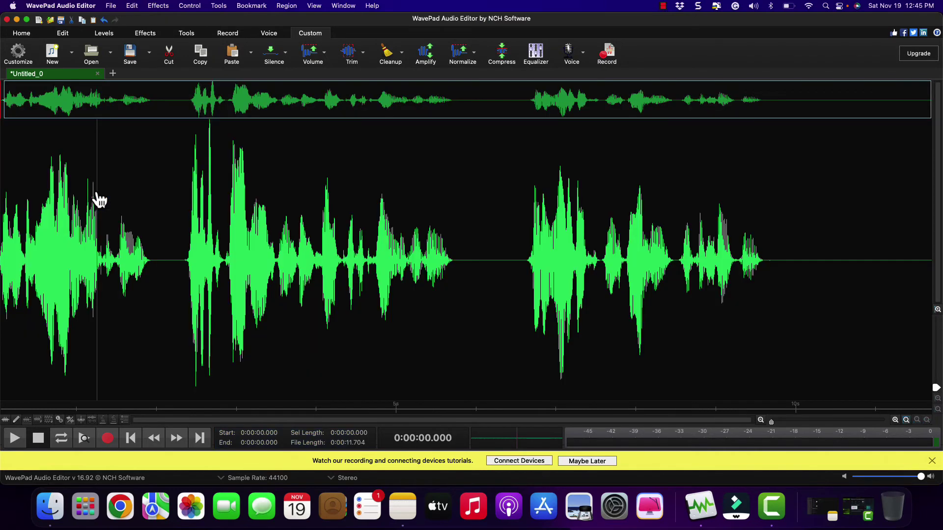
drag(768, 258, 933, 263)
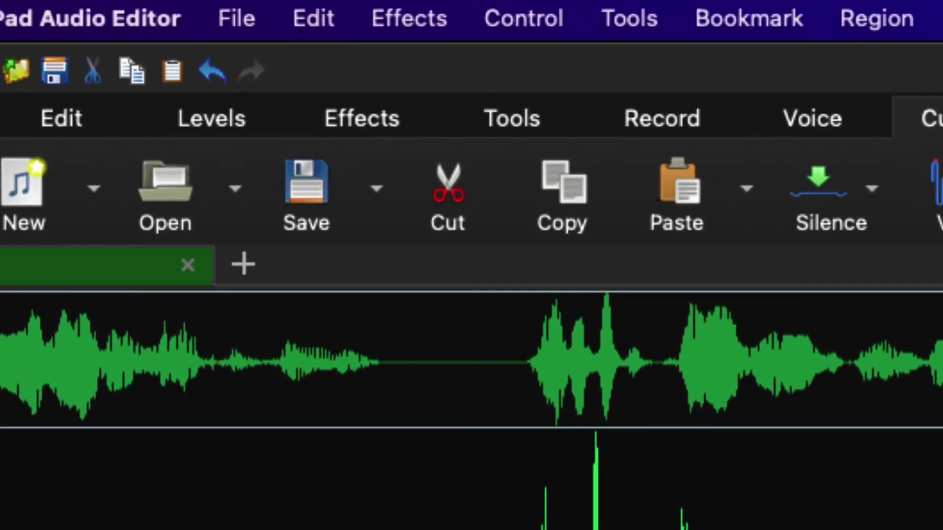
click(437, 197)
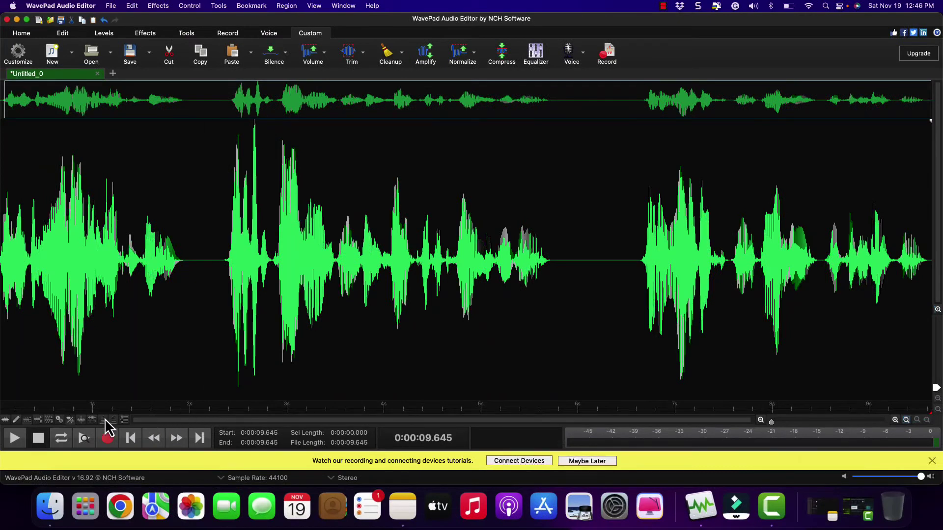
click(132, 440)
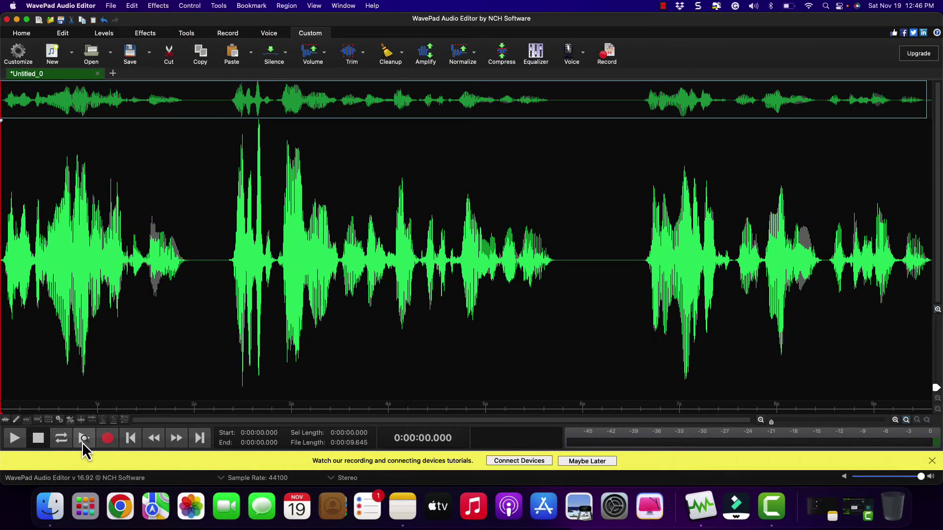